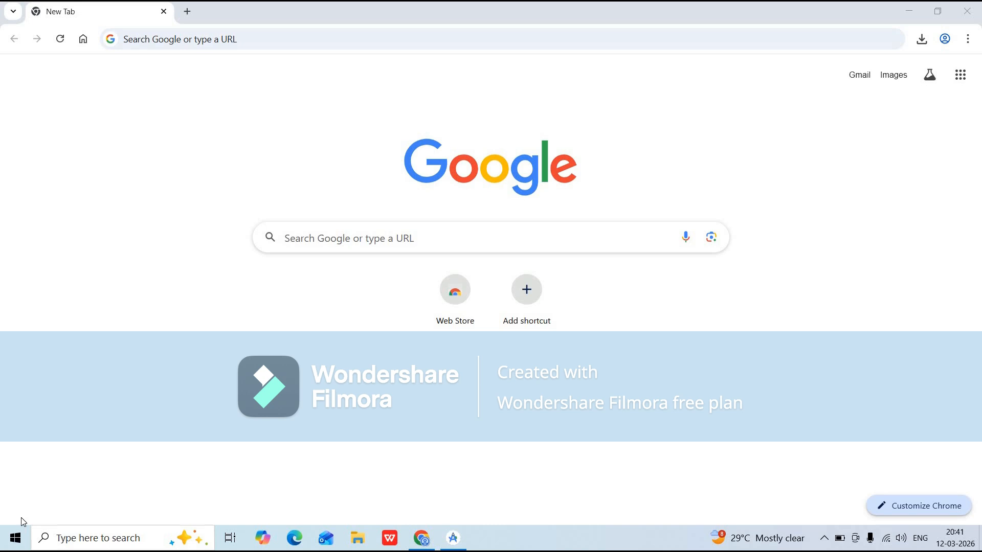
# Step: Search the web for "Android Studio for windows"
pyautogui.click(189, 44)
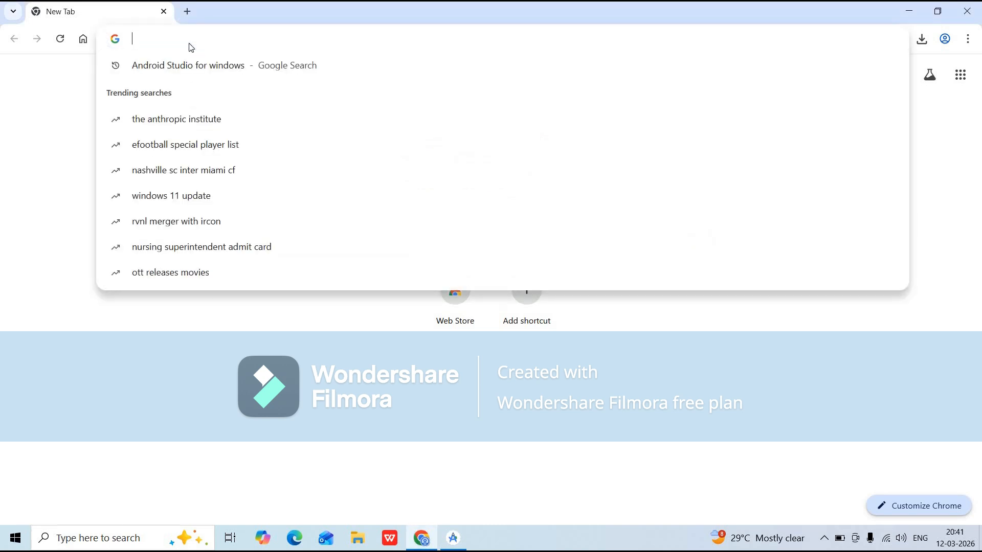
pyautogui.write('an')
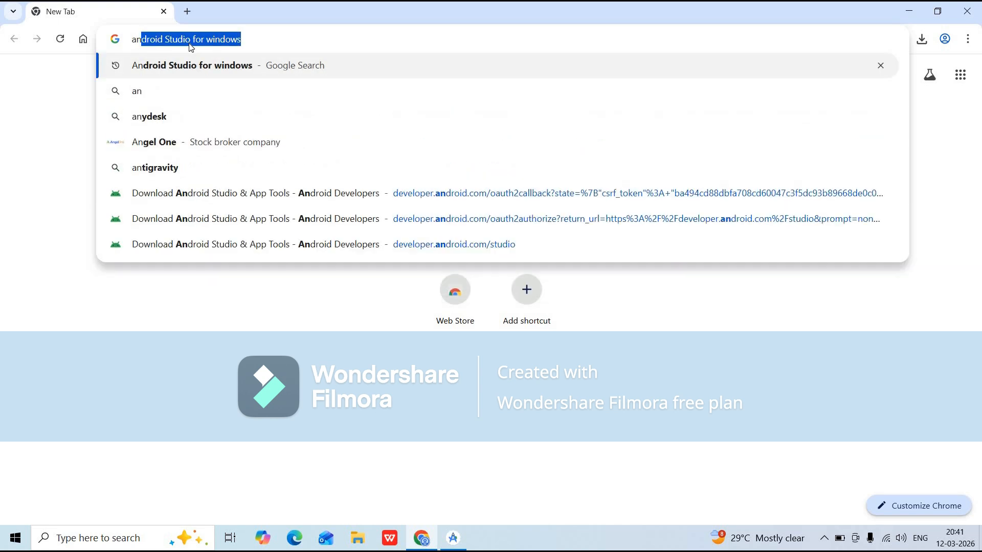
pyautogui.press('Right')
pyautogui.press('Return')
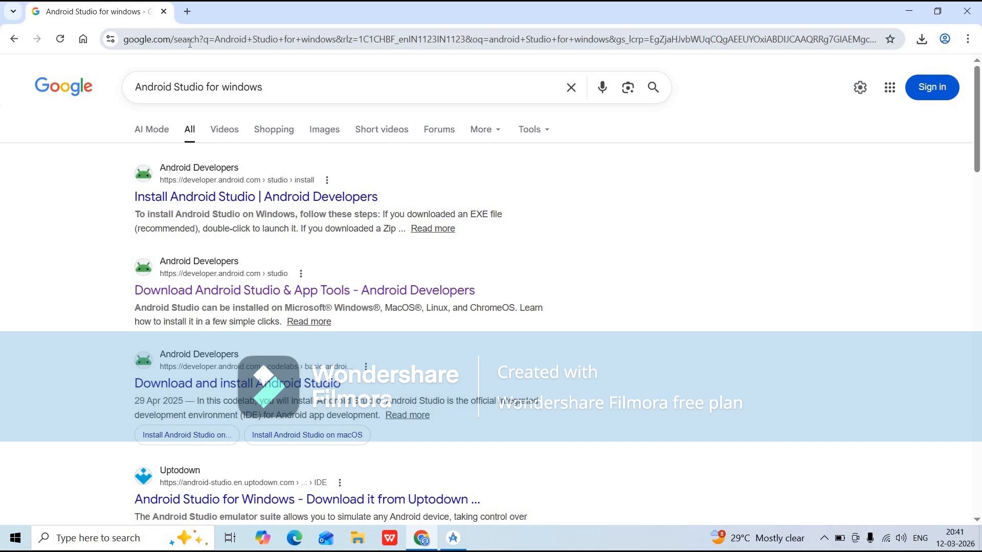
# Step: Open the "Download Android Studio & App Tools" page from the Android Developers search results
pyautogui.click(240, 194)
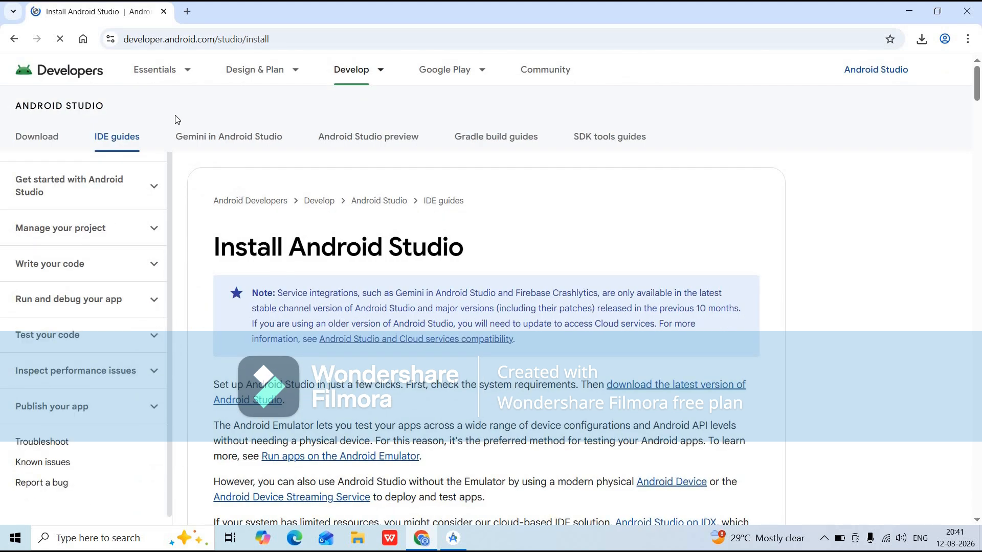
pyautogui.hotkey('alt', 'Left')
pyautogui.click(171, 291)
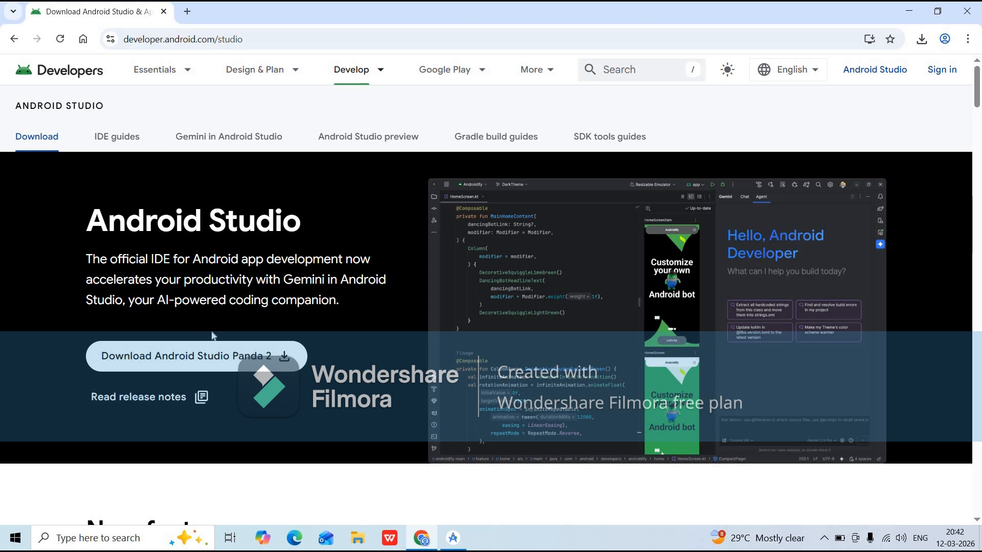
# Step: Accept the licence terms and download Android Studio Panda 2 | 2025.3.2 for Windows
pyautogui.click(191, 354)
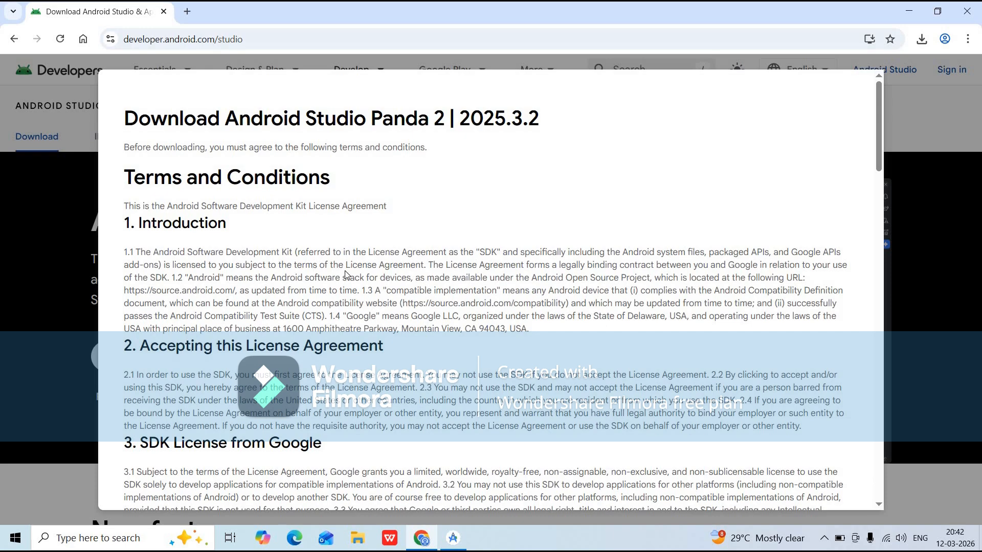
pyautogui.scroll(-20, 346, 275)
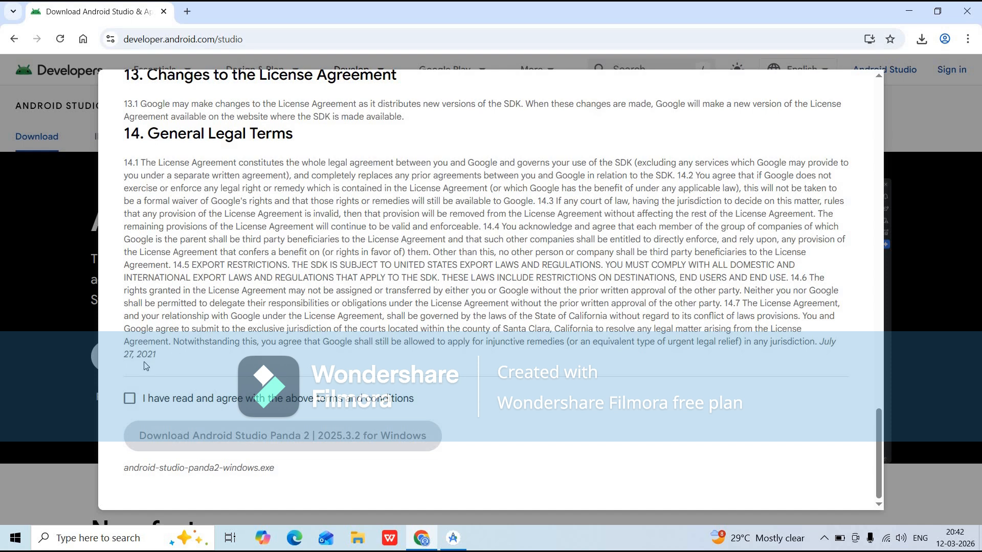
pyautogui.click(129, 401)
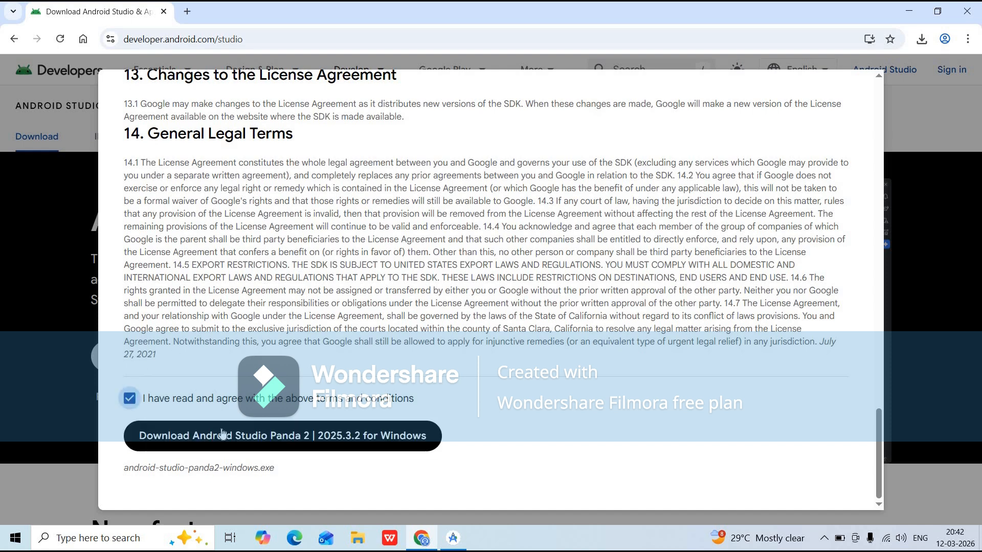
pyautogui.click(229, 439)
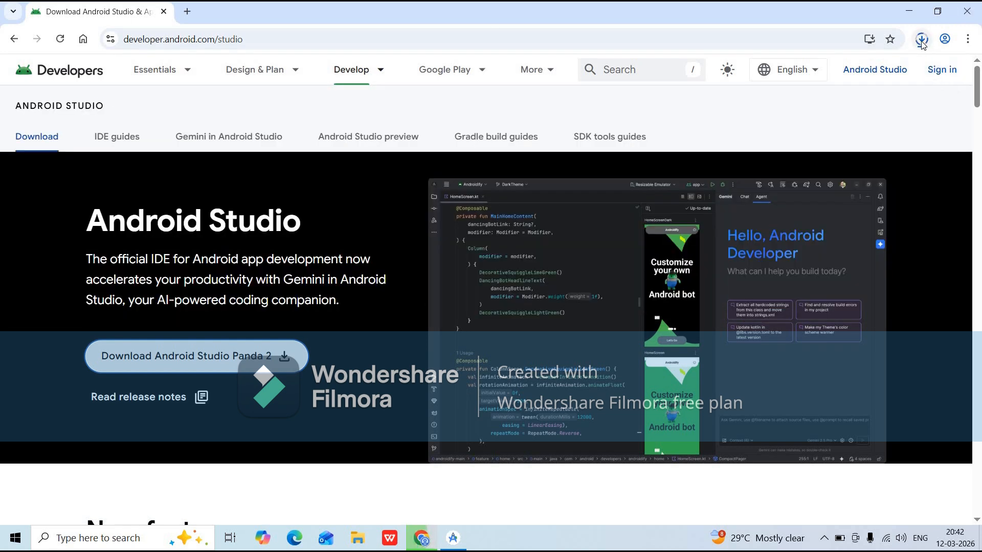
# Step: Open the Downloads folder and run the installer android-studio-2025.2.2.8-windows (1), allowing it past the security warning
pyautogui.click(921, 40)
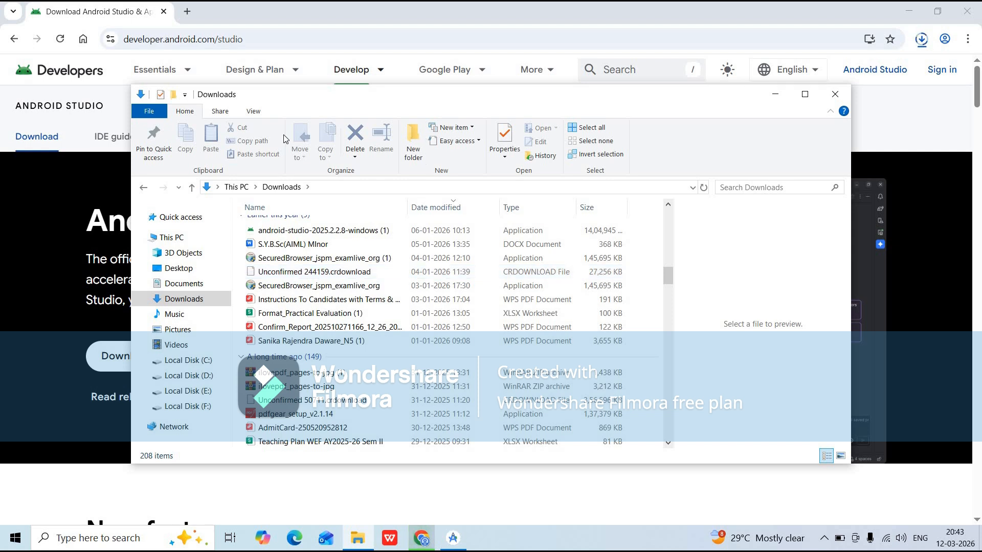
pyautogui.doubleClick(289, 231)
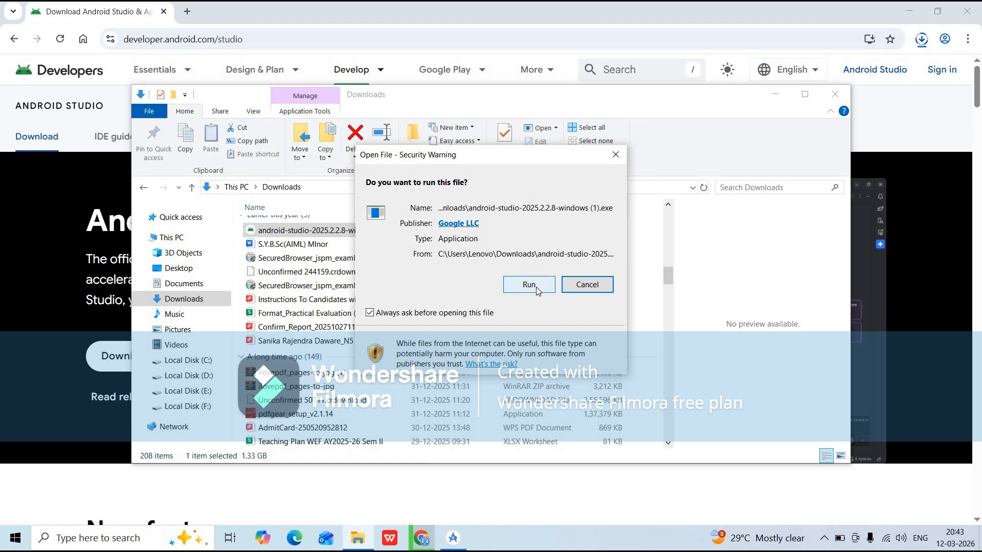
pyautogui.click(537, 290)
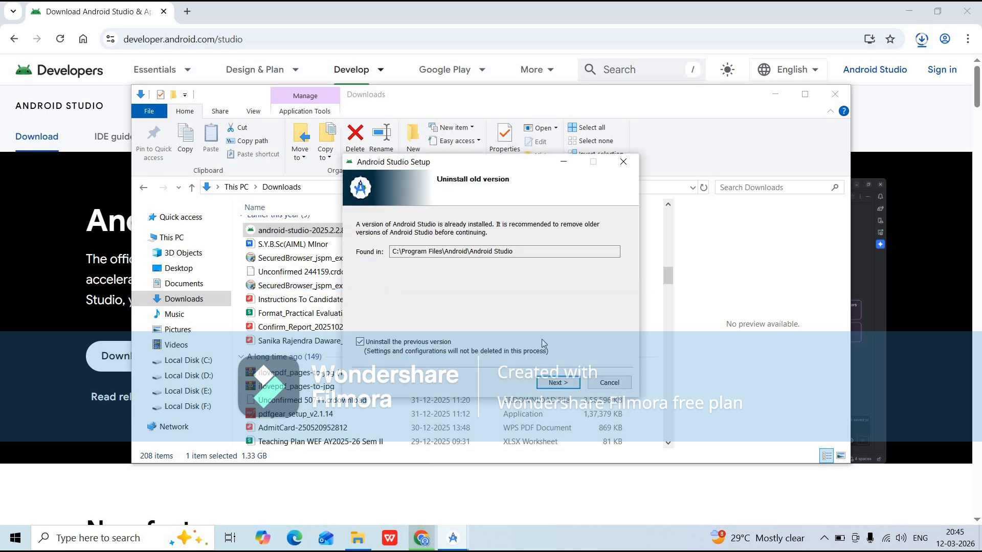
# Step: Install Android Studio with Android Virtual Device, uninstalling the previous version and keeping the default install location and Android Studio Start Menu folder
pyautogui.click(544, 381)
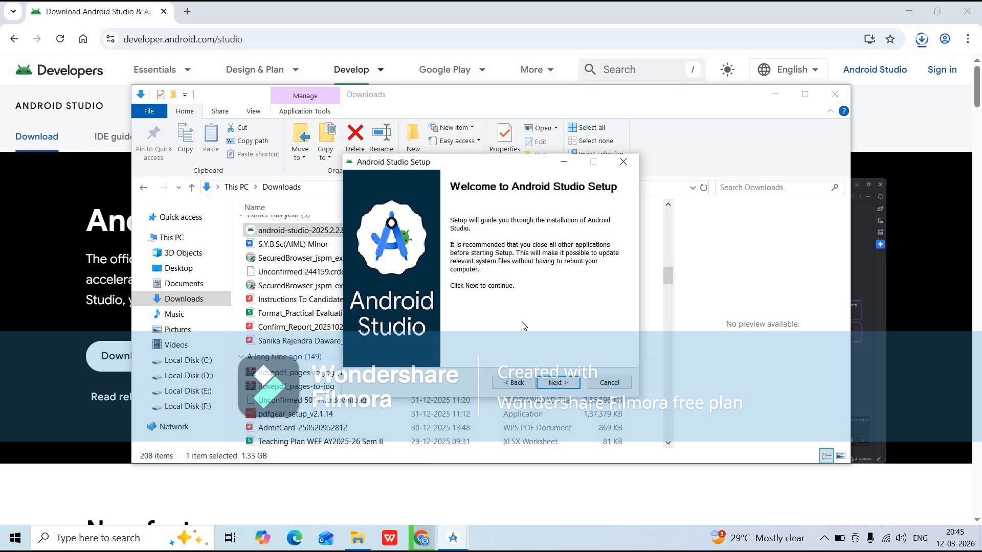
pyautogui.click(563, 385)
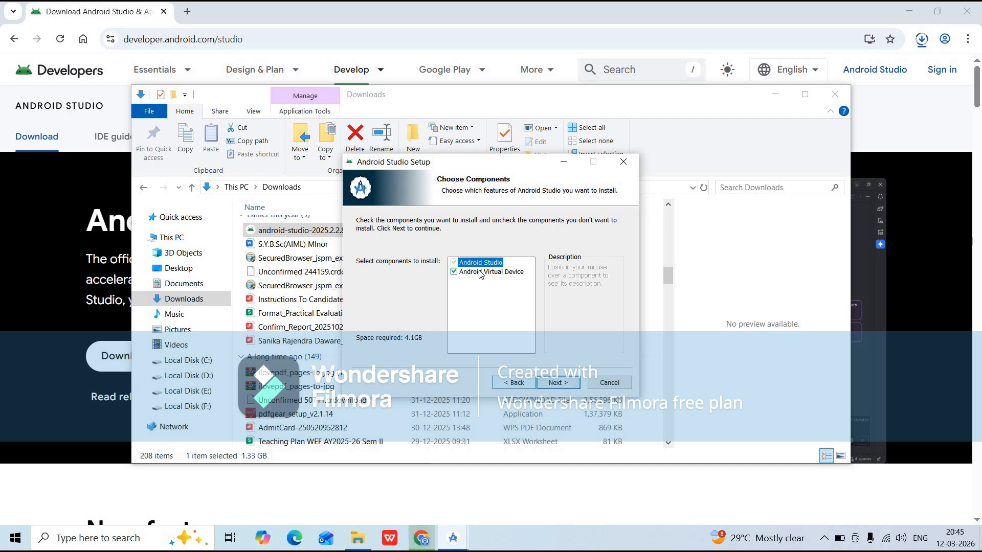
pyautogui.moveTo(480, 275)
pyautogui.click(557, 383)
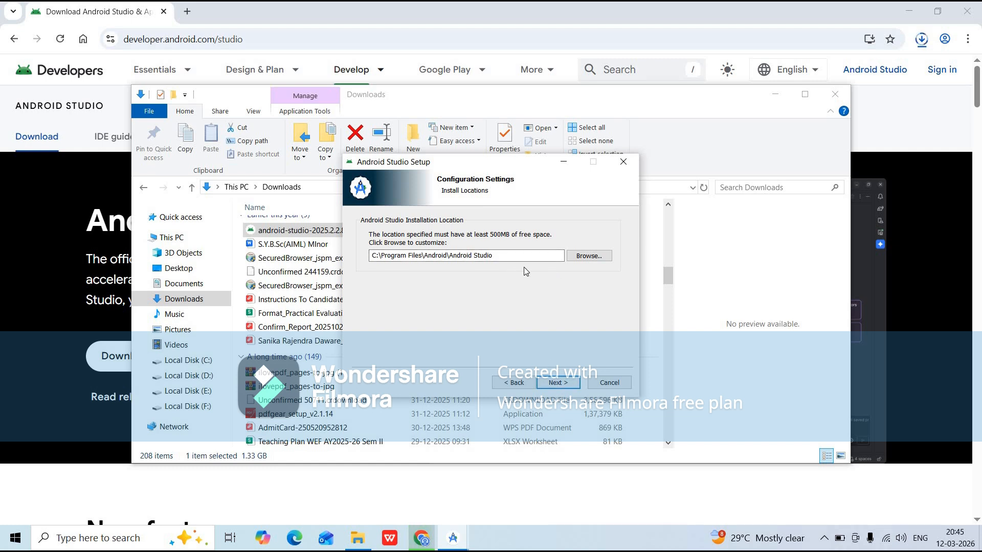
pyautogui.click(549, 384)
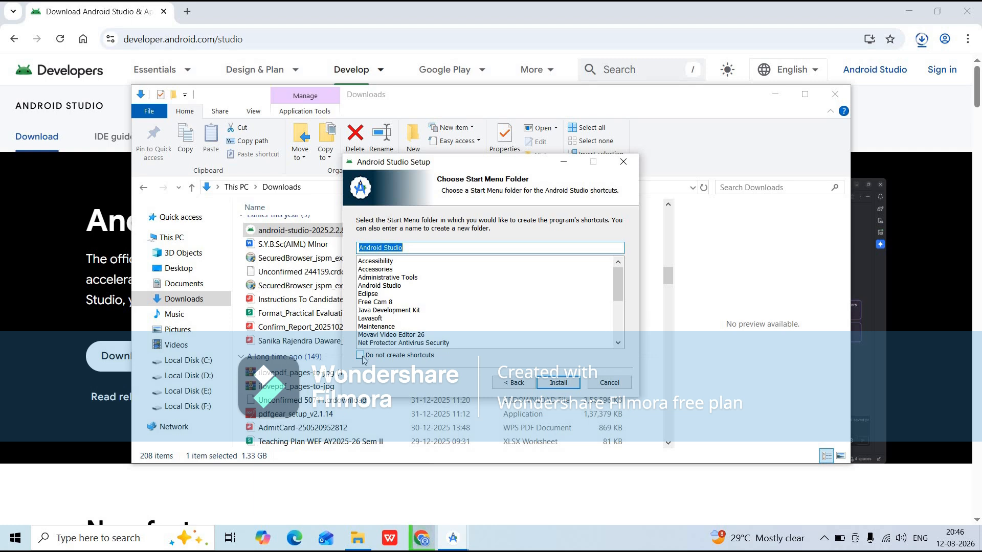
pyautogui.click(550, 388)
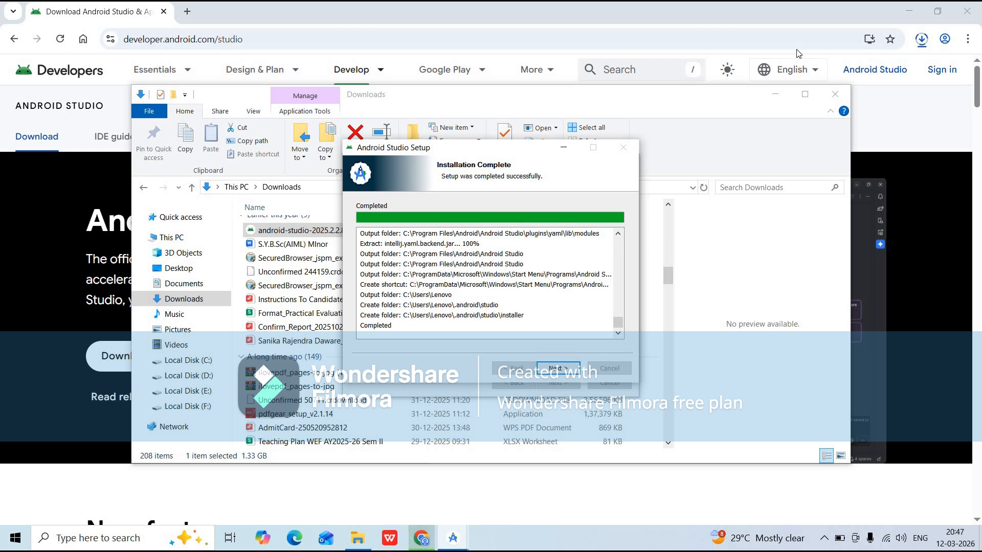
# Step: Minimize the Downloads window, bring Android Studio Setup back to the front and continue past the completed installation page
pyautogui.click(774, 99)
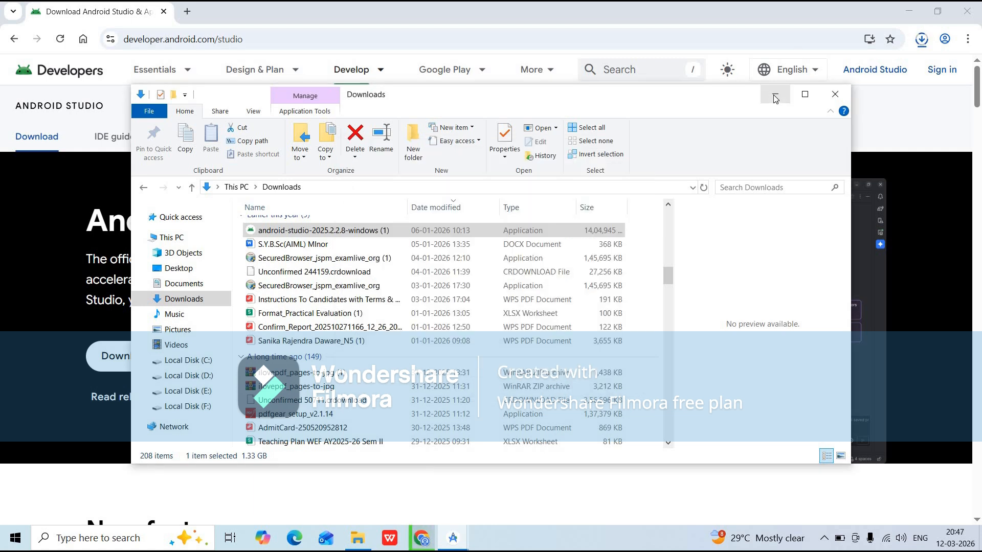
pyautogui.click(453, 537)
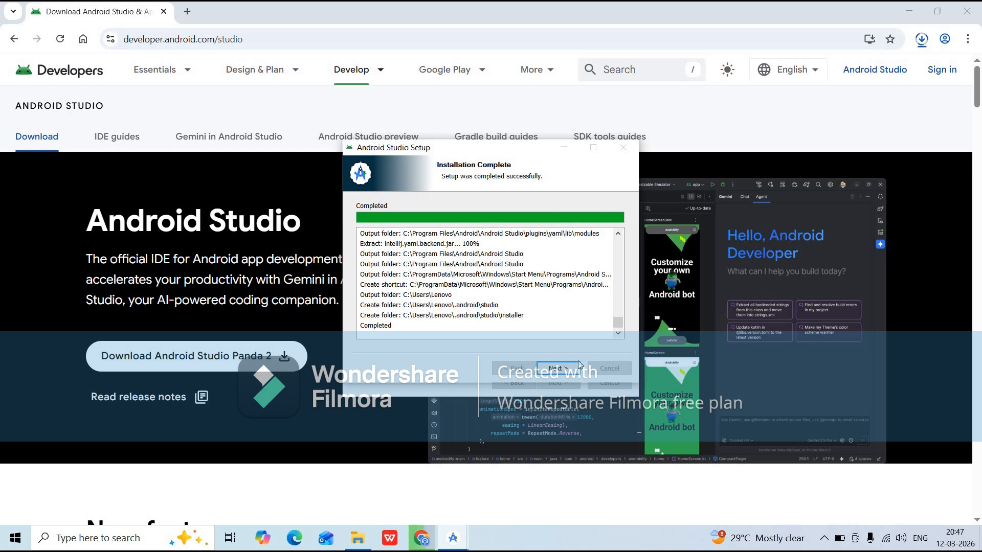
pyautogui.click(558, 368)
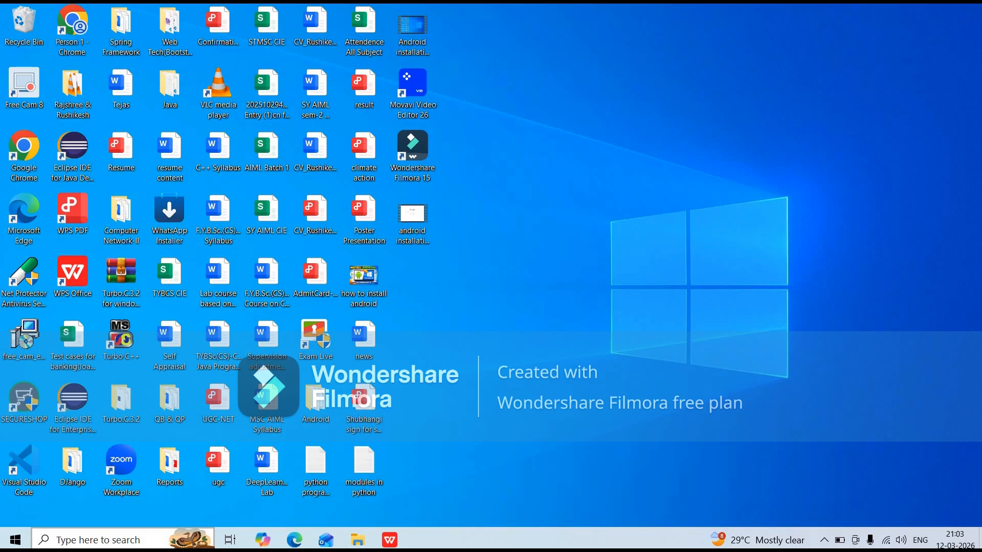
# Step: Search Windows for "and" and launch Android Studio from the results
pyautogui.click(80, 541)
pyautogui.write('and')
pyautogui.click(68, 196)
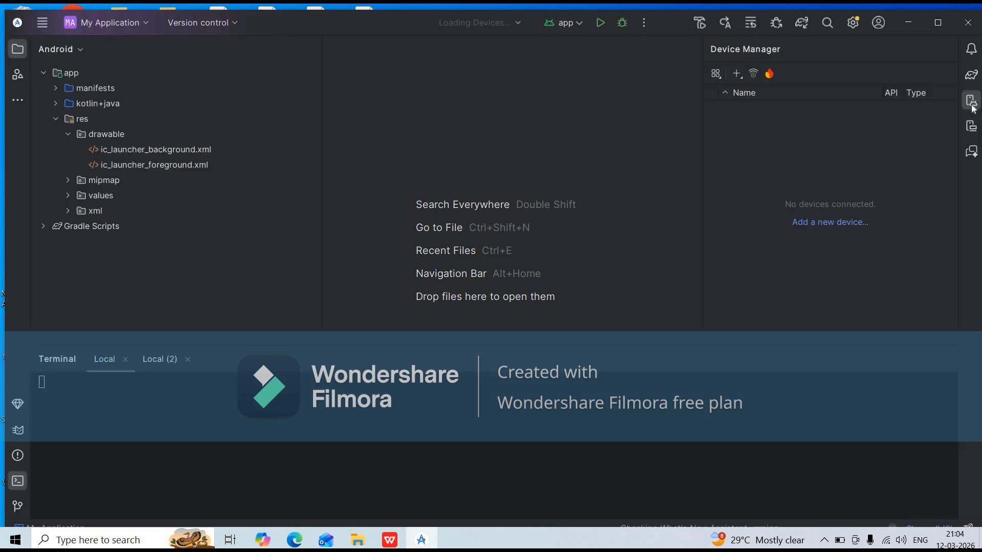
# Step: Create a Pixel 7 Pro virtual device in Device Manager with the API 36.0 Google Play Intel x86_64 system image
pyautogui.click(970, 101)
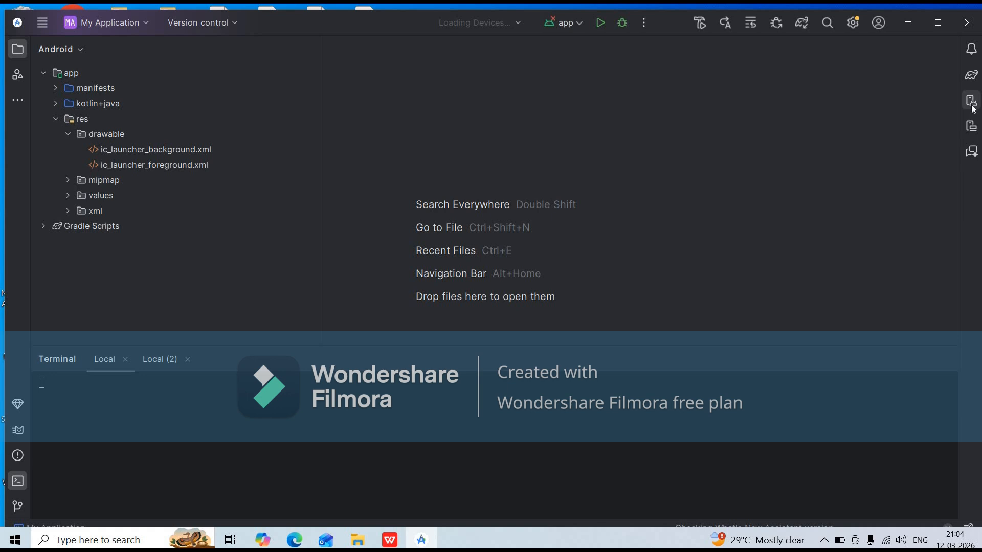
pyautogui.click(972, 105)
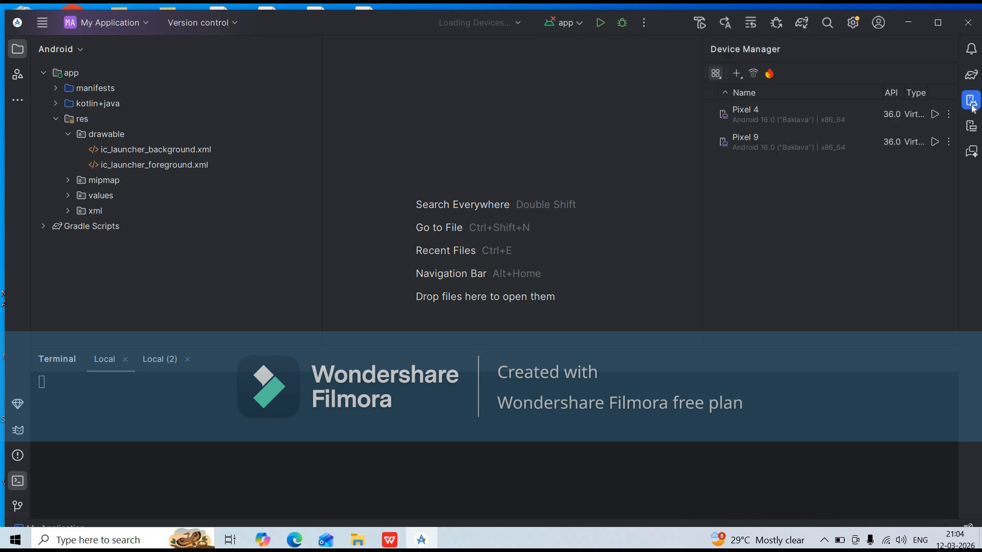
pyautogui.click(736, 73)
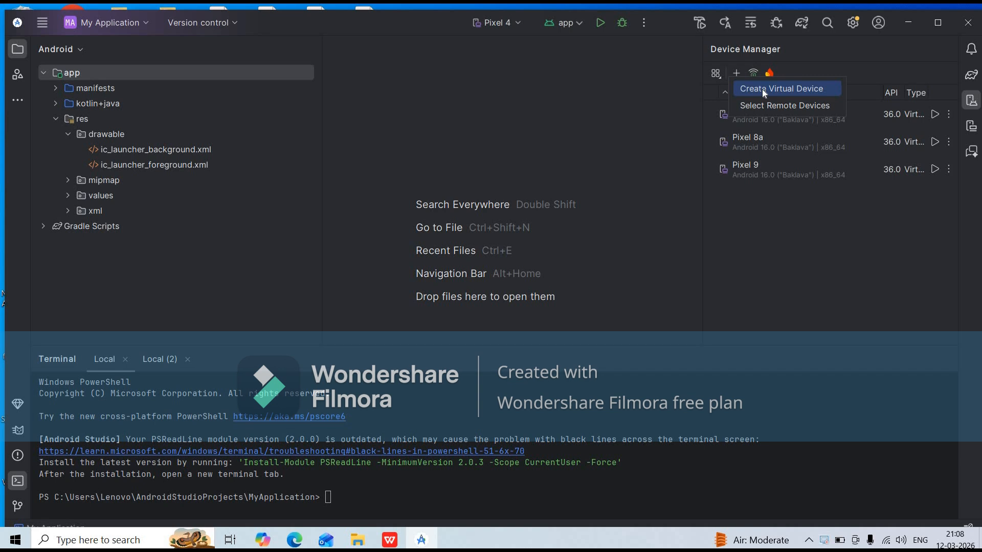
pyautogui.click(762, 89)
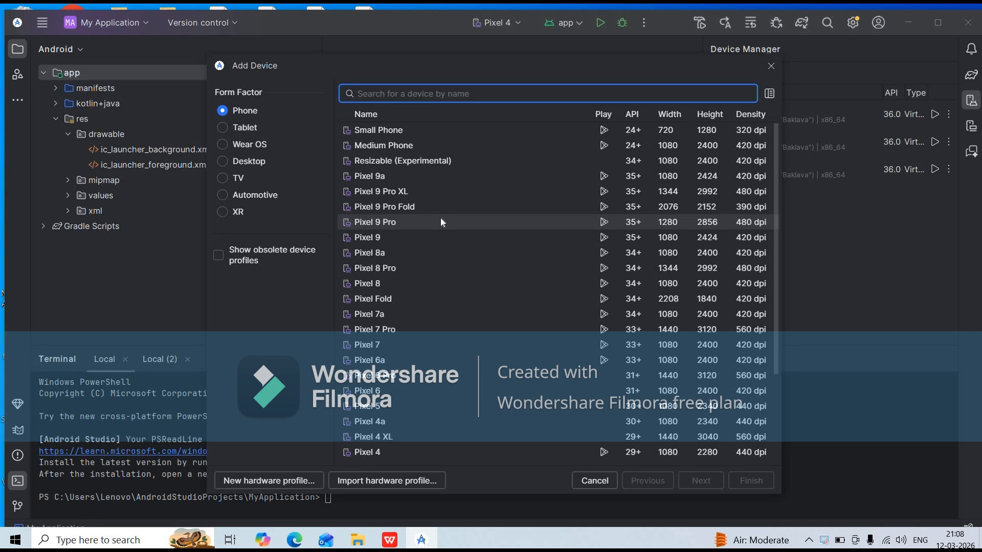
pyautogui.click(385, 331)
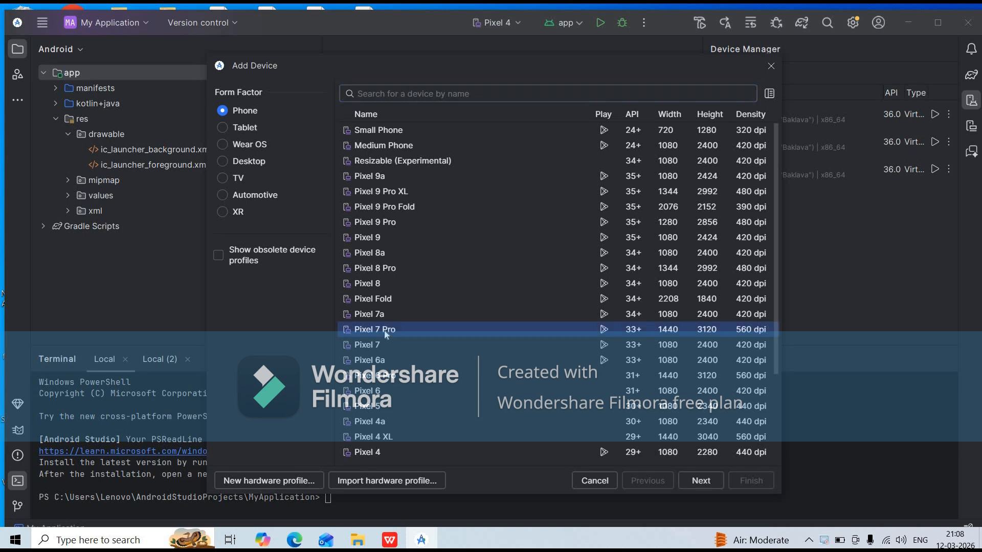
pyautogui.click(691, 479)
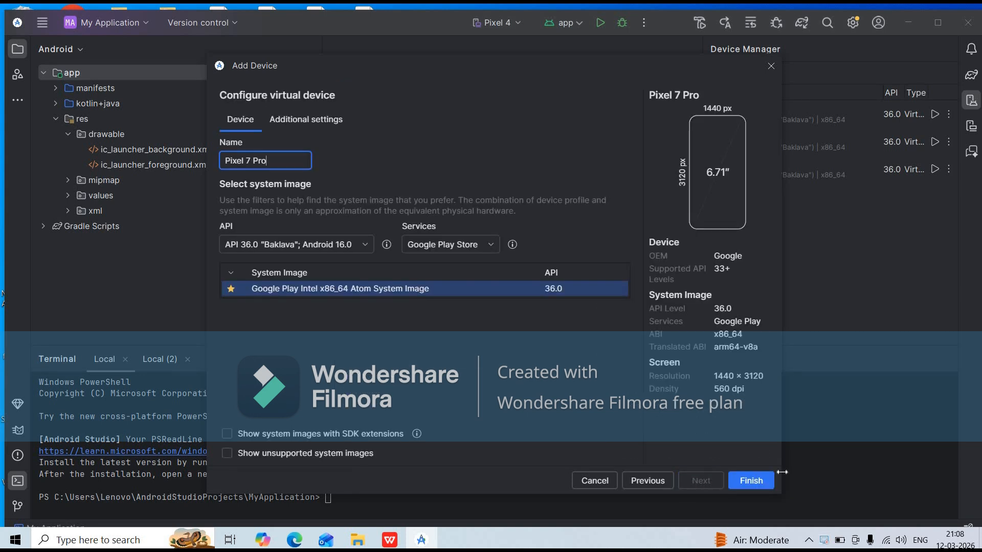
pyautogui.click(756, 482)
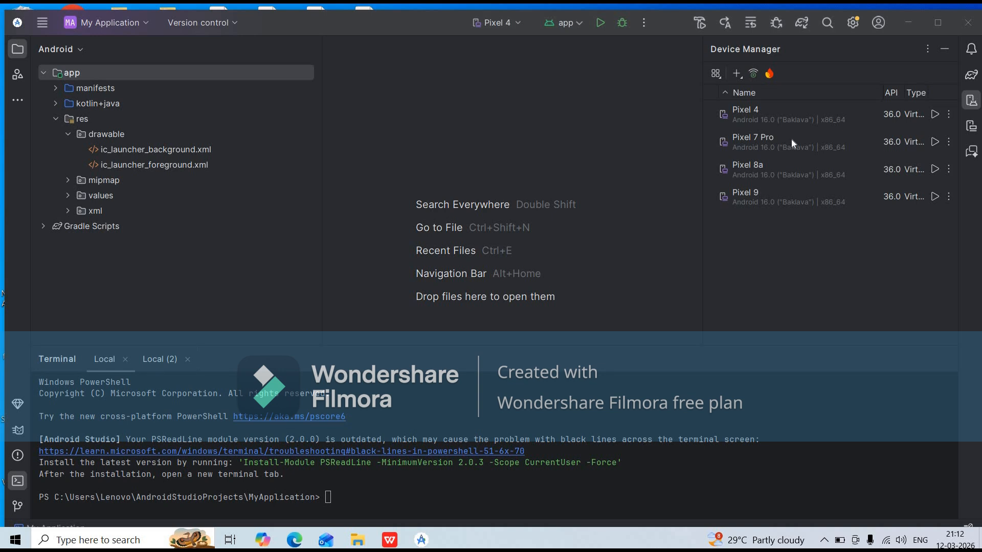
# Step: Start a new phone and tablet project from the Empty Views Activity template
pyautogui.click(39, 26)
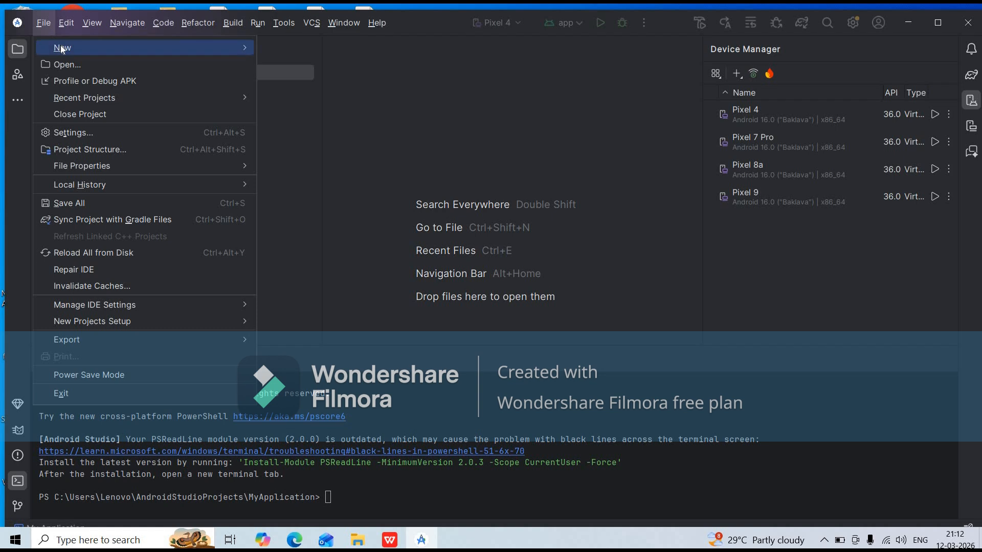
pyautogui.moveTo(60, 47)
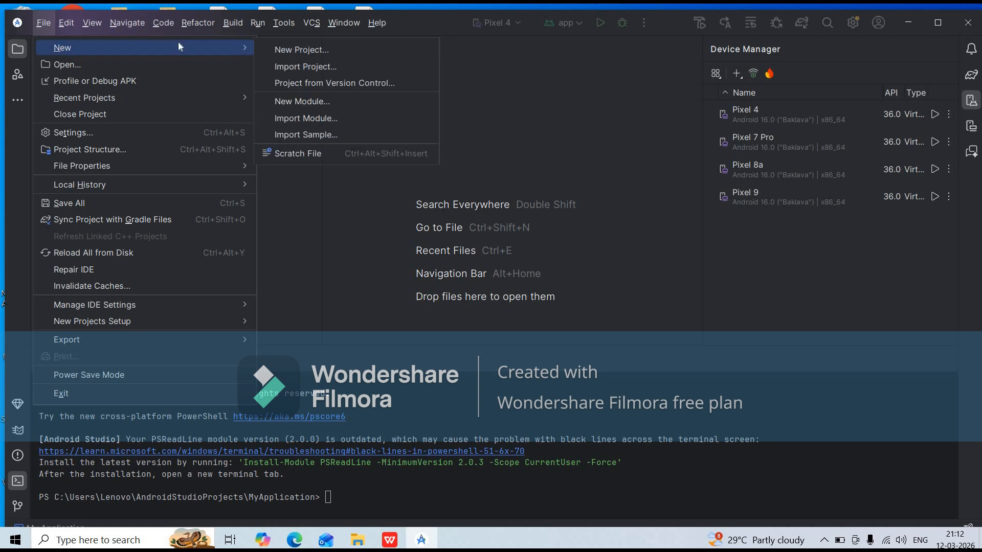
pyautogui.click(327, 49)
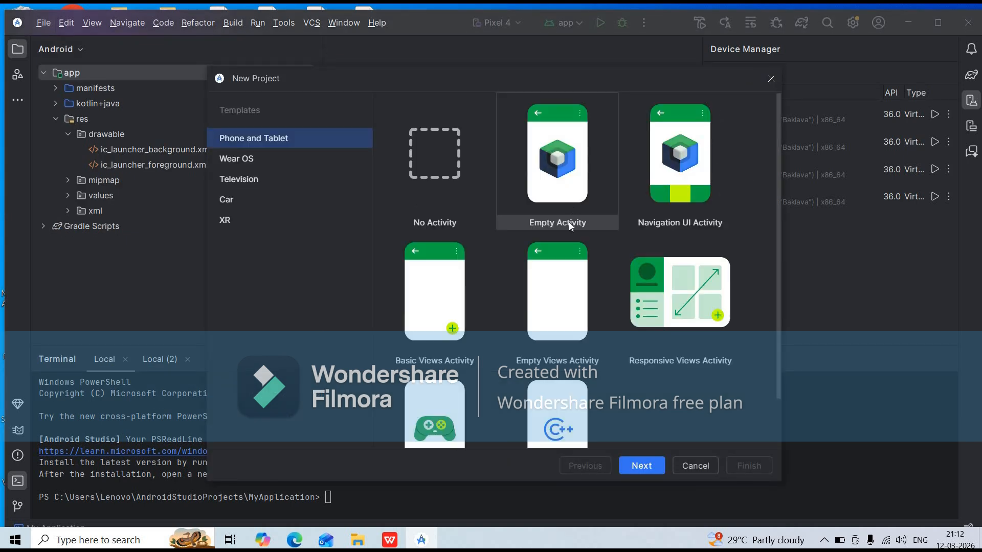
pyautogui.scroll(-2, 545, 328)
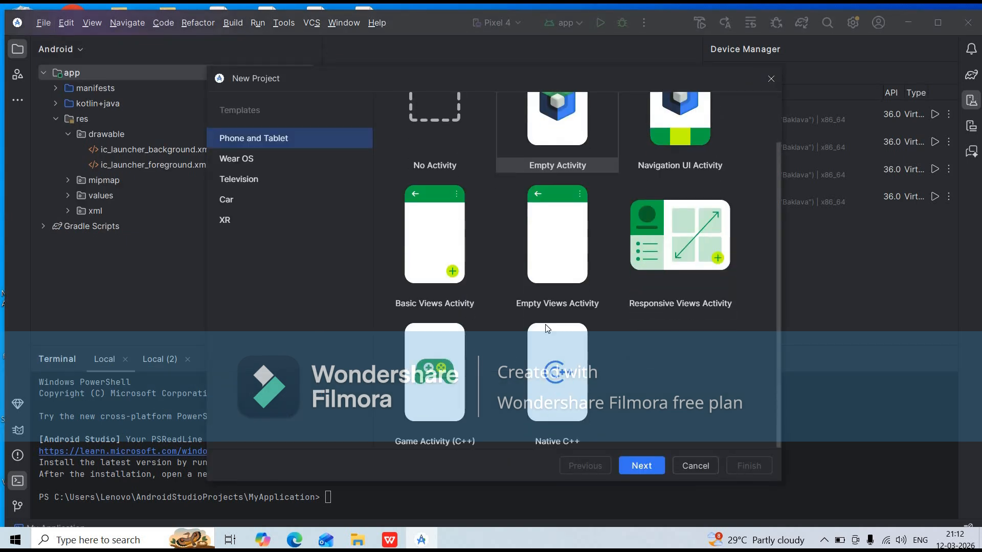
pyautogui.click(545, 280)
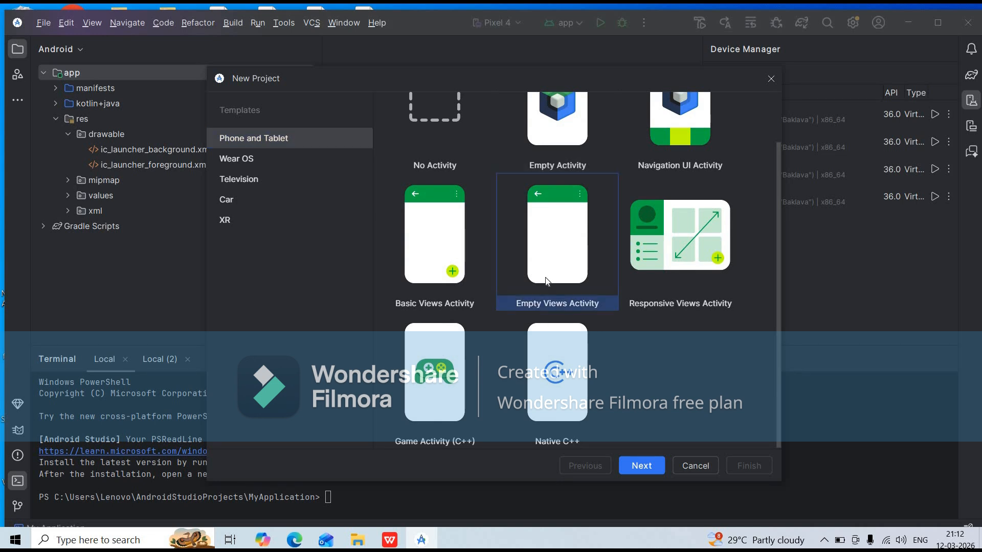
pyautogui.click(641, 465)
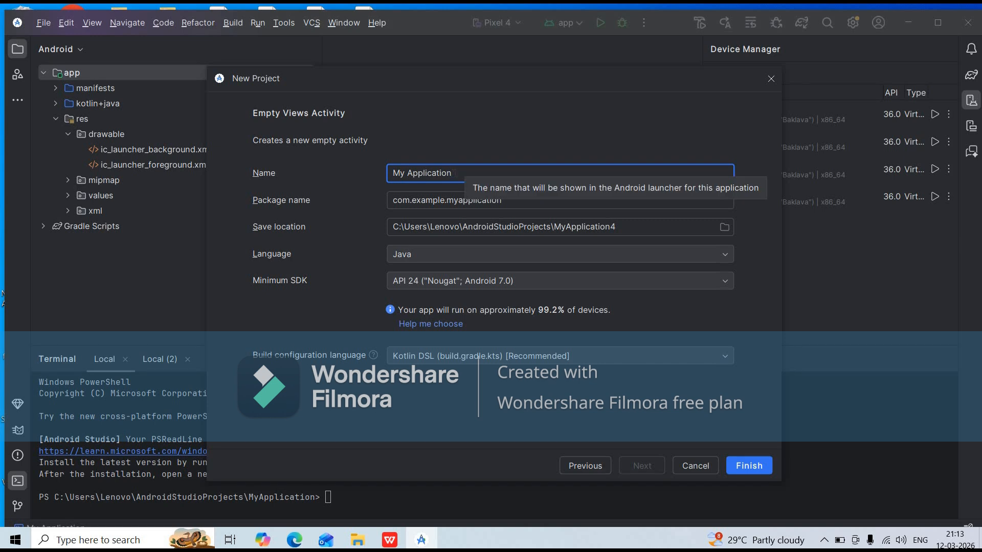
# Step: Name the new project "First Application"
pyautogui.press('BackSpace')
pyautogui.press('BackSpace')
pyautogui.press('BackSpace')
pyautogui.press('BackSpace')
pyautogui.press('BackSpace')
pyautogui.press('BackSpace')
pyautogui.press('BackSpace')
pyautogui.press('BackSpace')
pyautogui.press('BackSpace')
pyautogui.press('BackSpace')
pyautogui.press('BackSpace')
pyautogui.press('BackSpace')
pyautogui.press('BackSpace')
pyautogui.press('BackSpace')
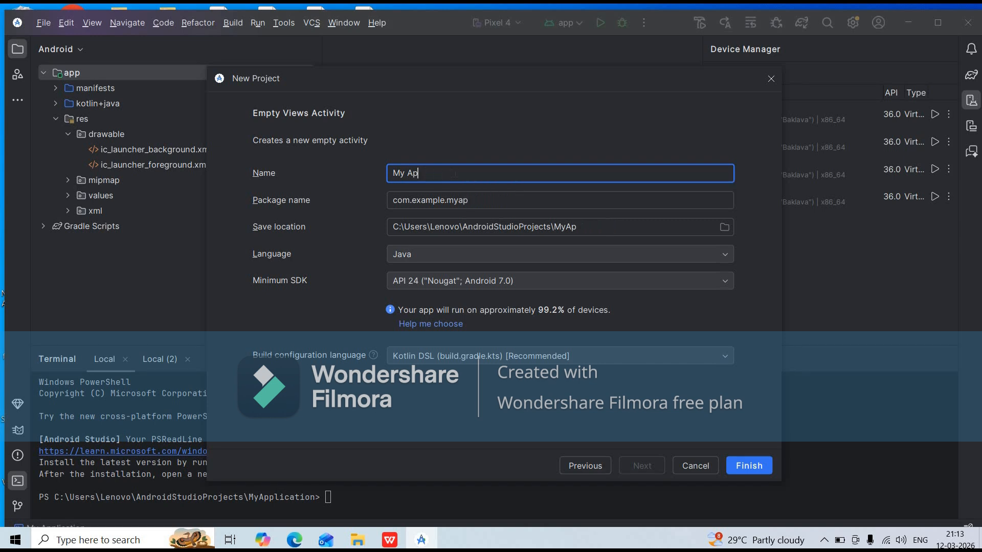
pyautogui.write('First App')
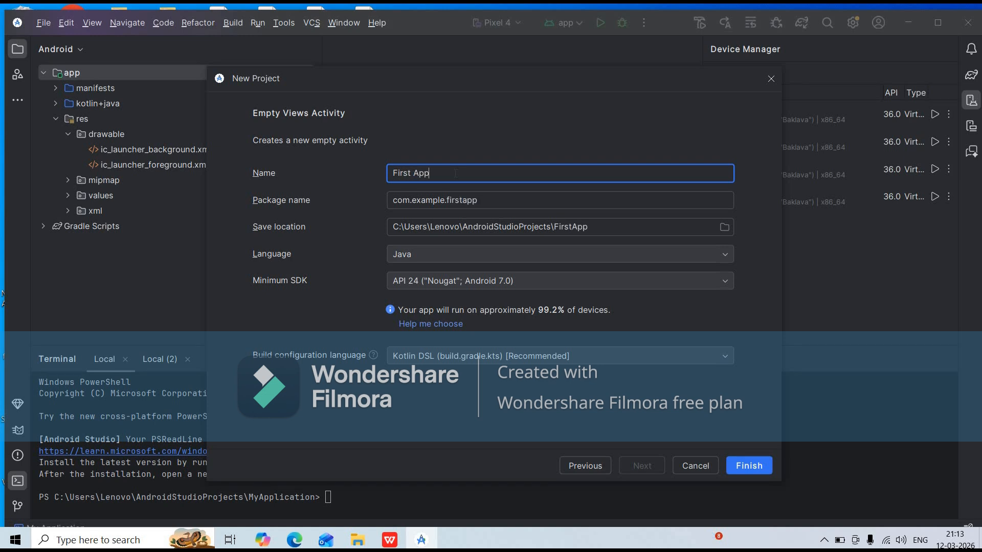
pyautogui.write('lication')
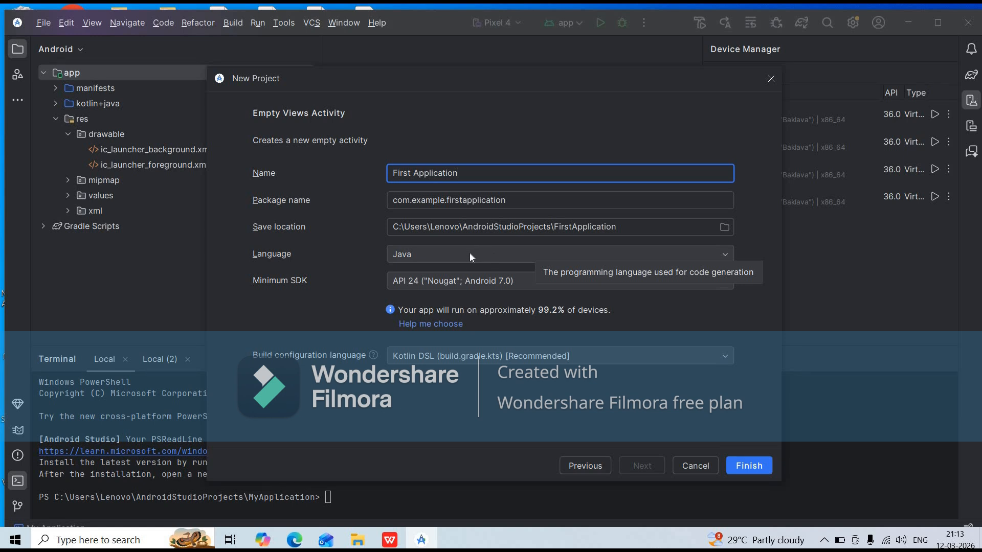
# Step: Keep Java as the project language and API 24 as the minimum SDK, and create the project
pyautogui.click(719, 258)
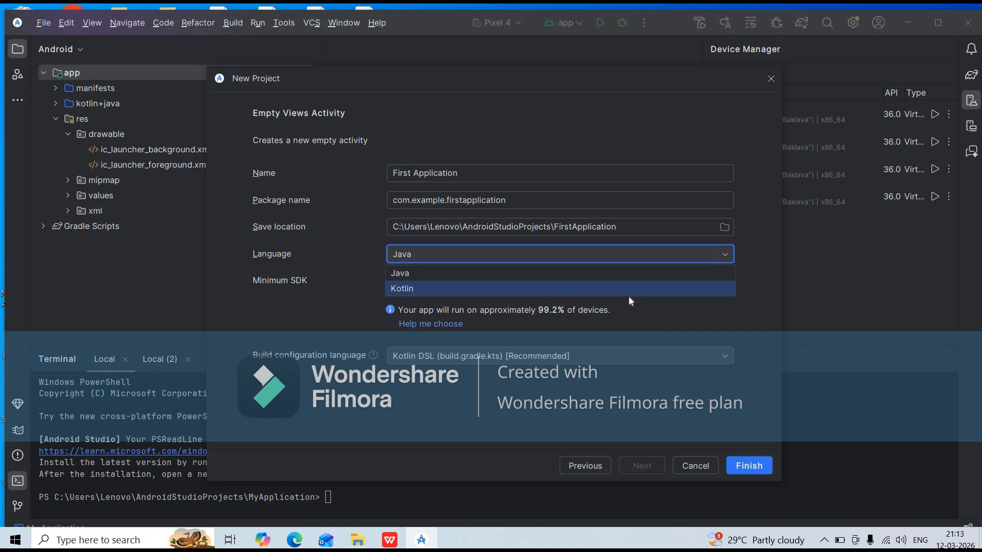
pyautogui.click(609, 259)
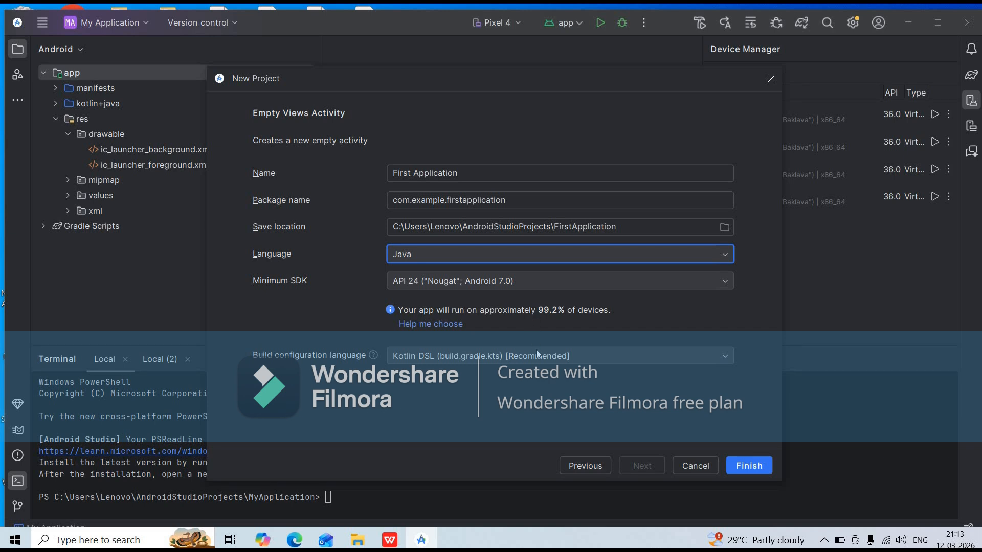
pyautogui.click(750, 466)
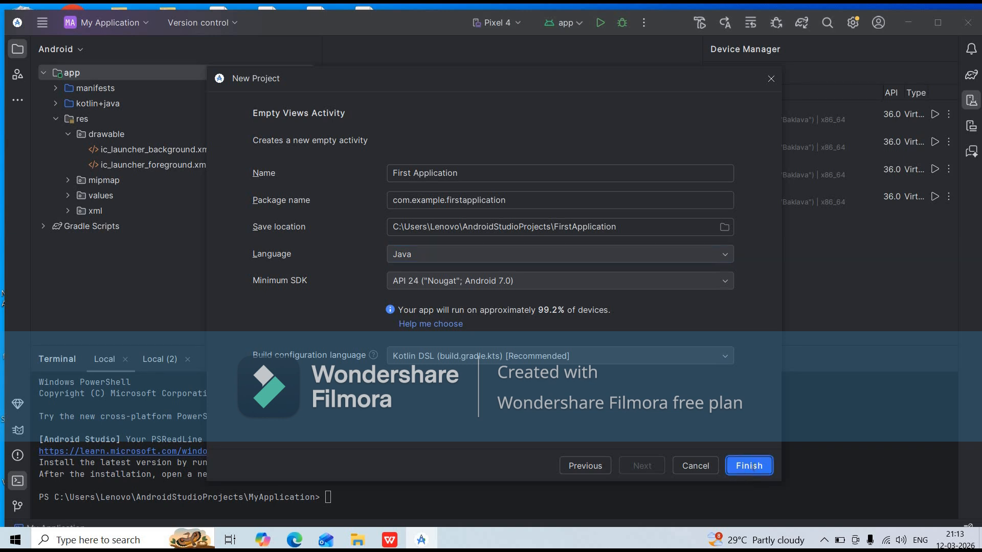